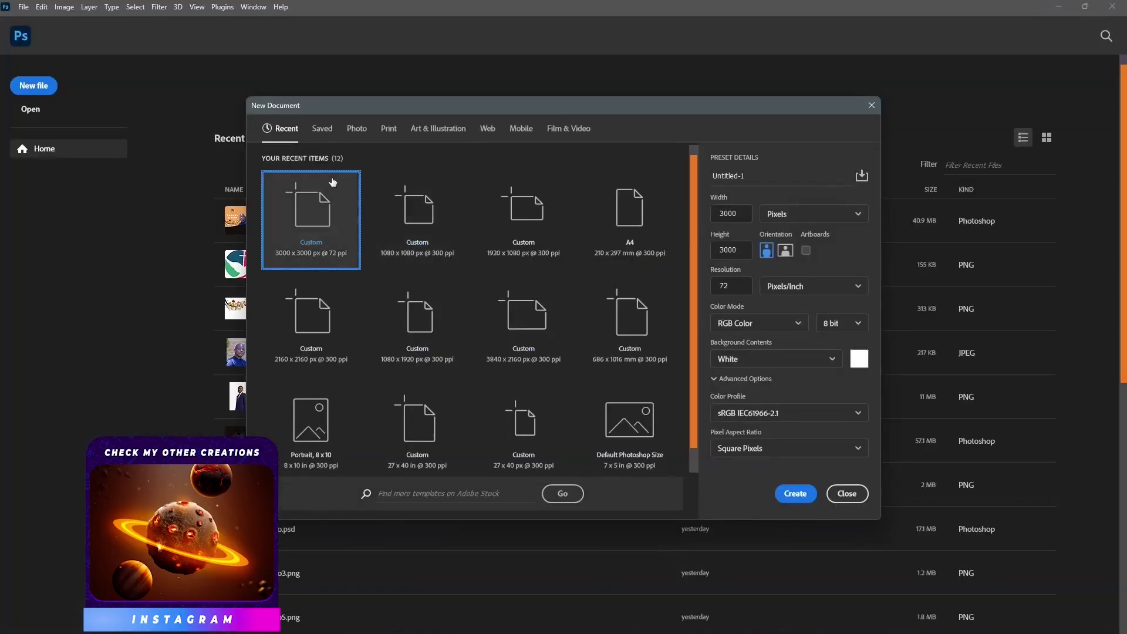
# - Create a document named "Posho Hunt" from the Portrait 8 x 10 in, 300 ppi photo preset
pyautogui.click(356, 128)
pyautogui.click(311, 422)
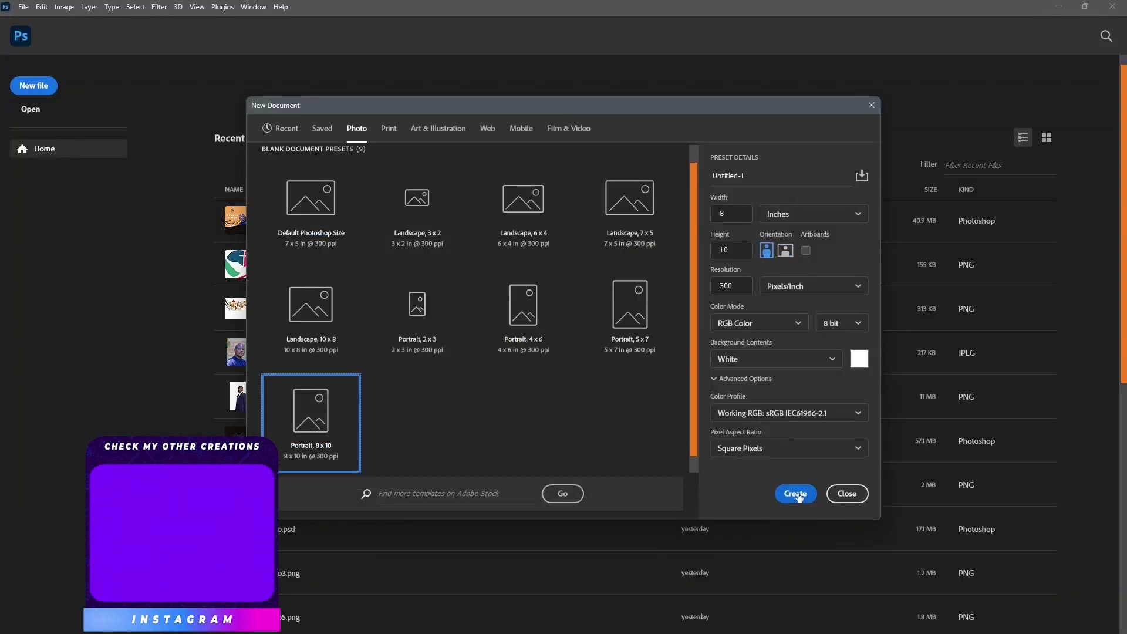
pyautogui.tripleClick(750, 174)
pyautogui.write('Posho Hunt')
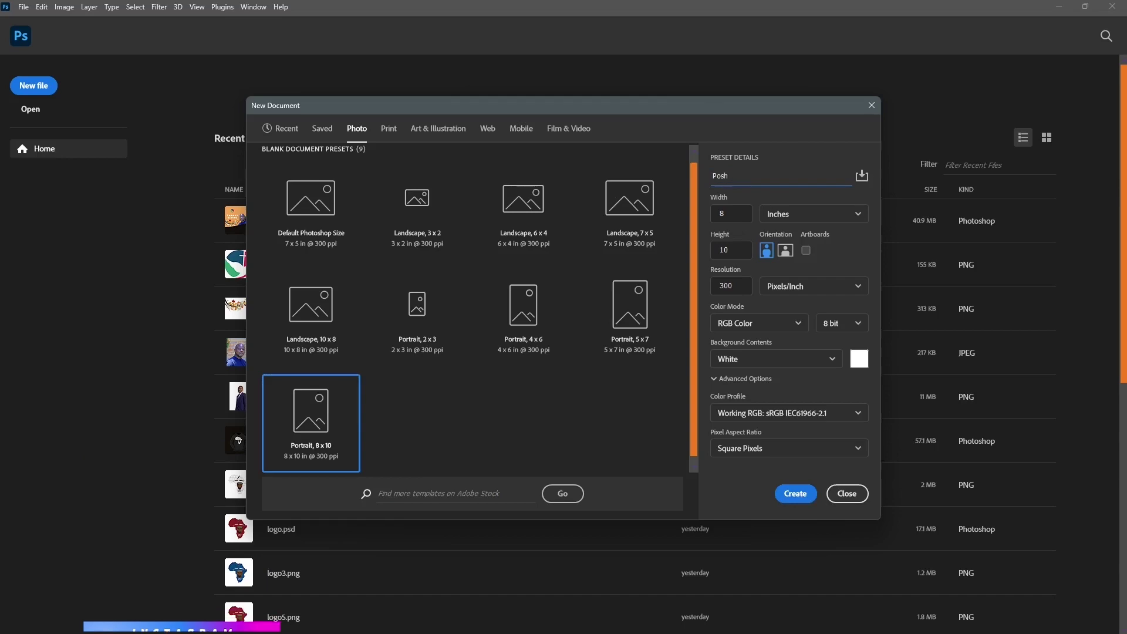
pyautogui.click(807, 495)
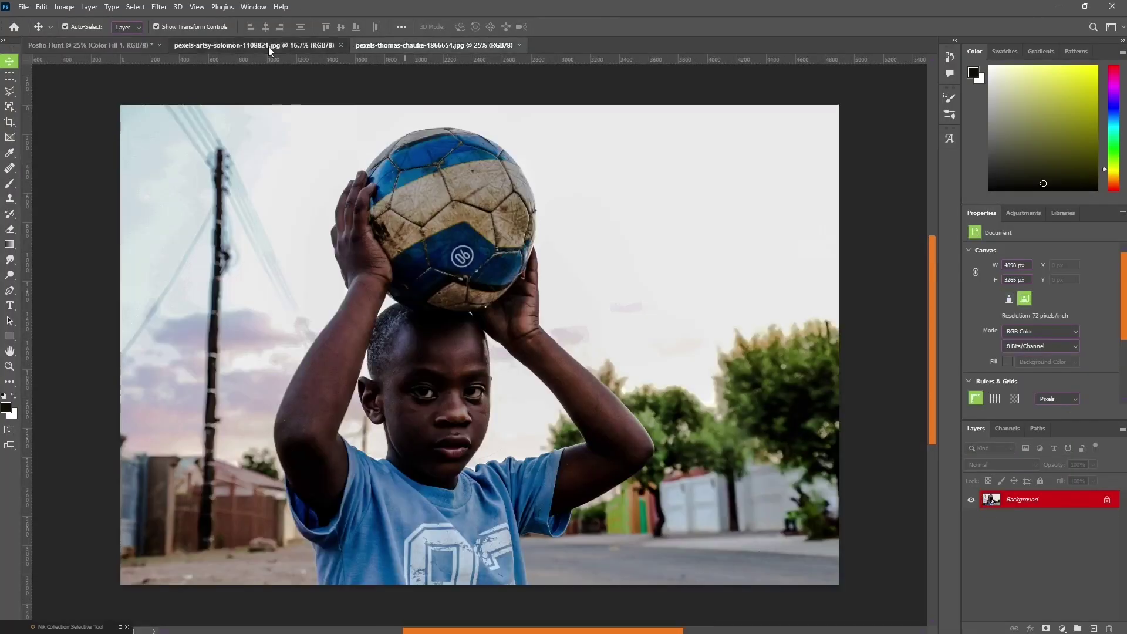
# - Check the two opened stock photos and close the one ending in 1108821, keeping the photo of the boy holding the ball
pyautogui.click(269, 47)
pyautogui.click(392, 45)
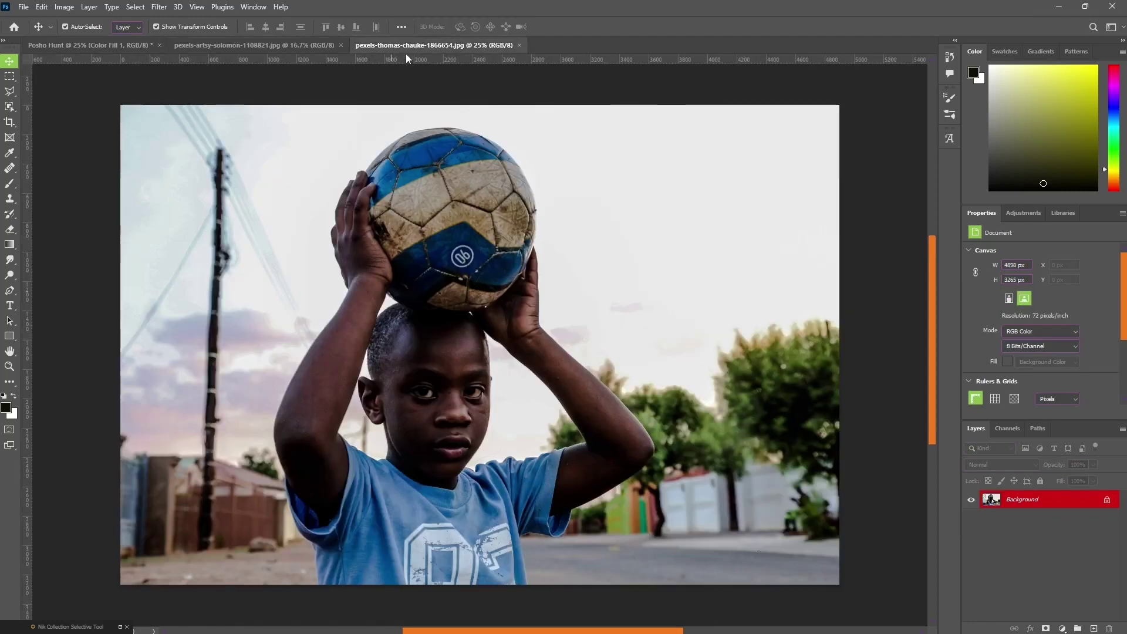
pyautogui.click(341, 46)
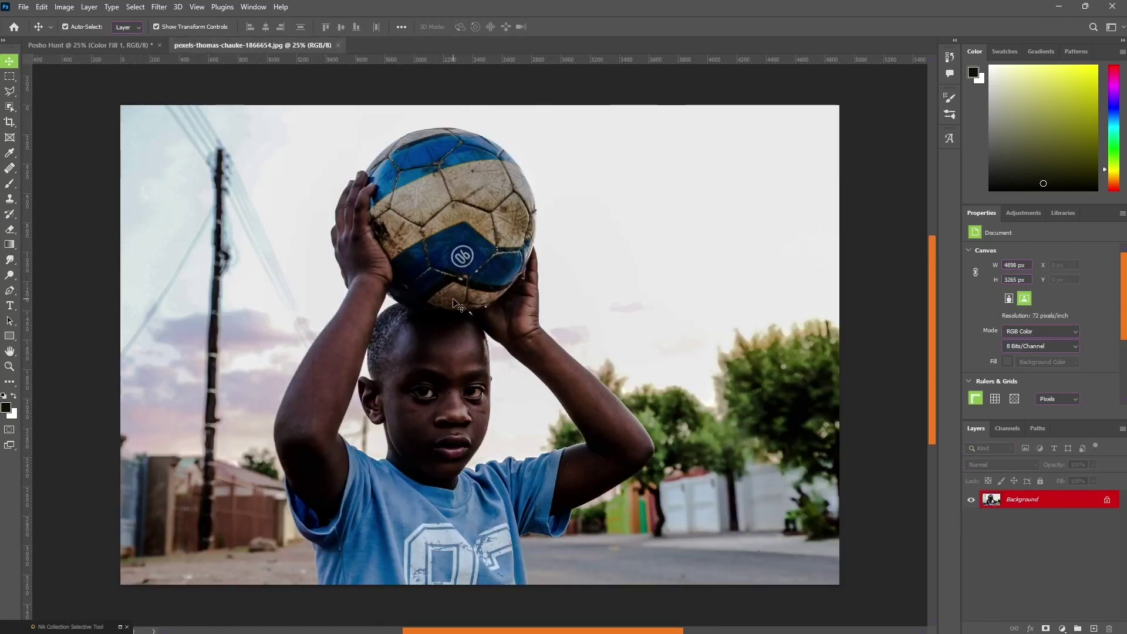
# - Trace the boy and the ball with the Pen tool, closing the path below the photo's lower edge
pyautogui.scroll(-2, 481, 320)
pyautogui.scroll(3, 476, 321)
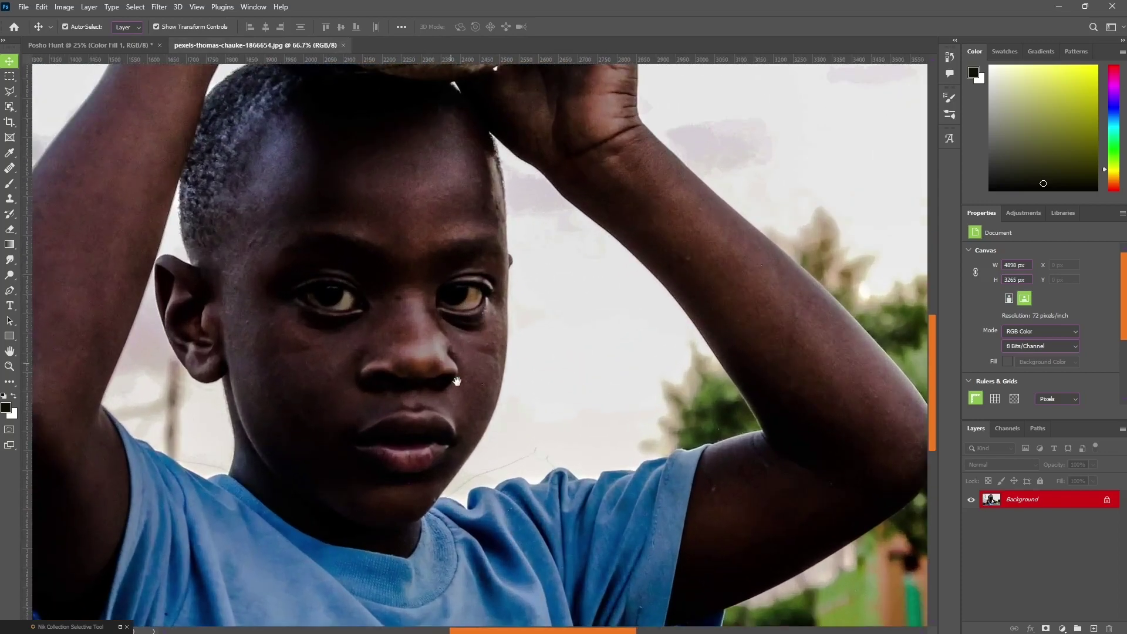
pyautogui.moveTo(457, 382); pyautogui.dragTo(826, 23)
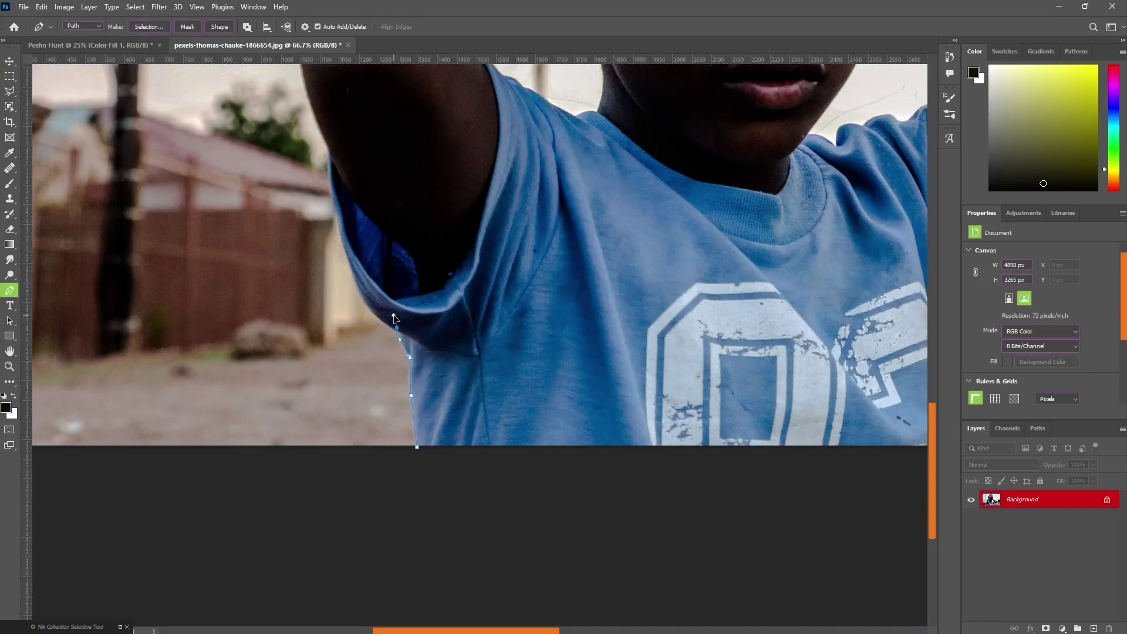
pyautogui.scroll(8, 346, 252)
pyautogui.scroll(3, 491, 268)
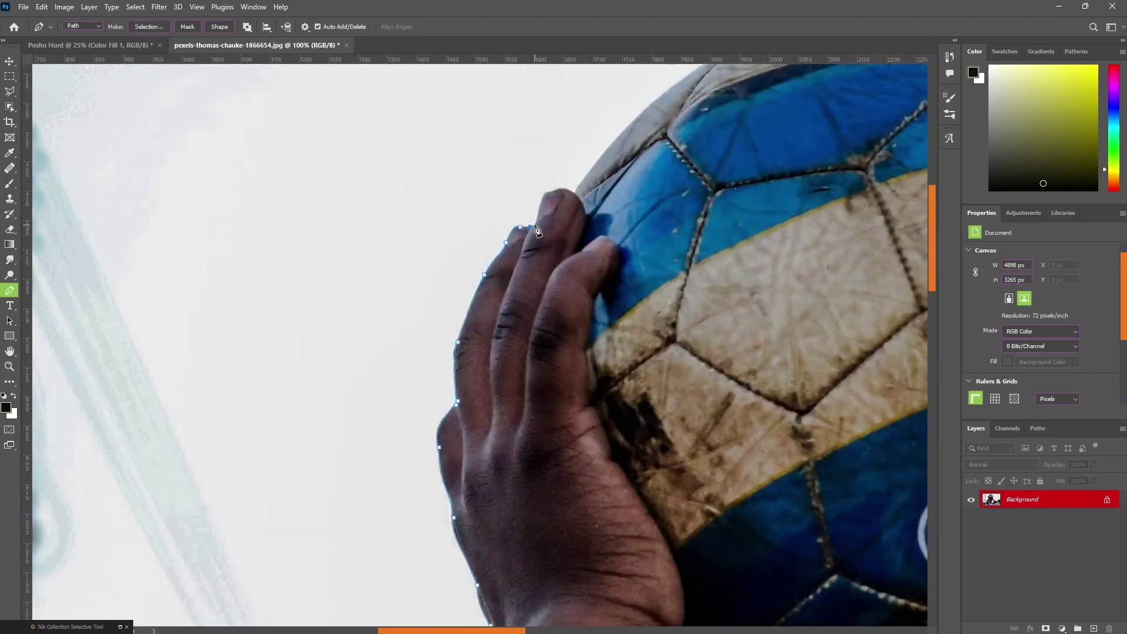
pyautogui.hscroll(5, 536, 230)
pyautogui.scroll(-10, 590, 389)
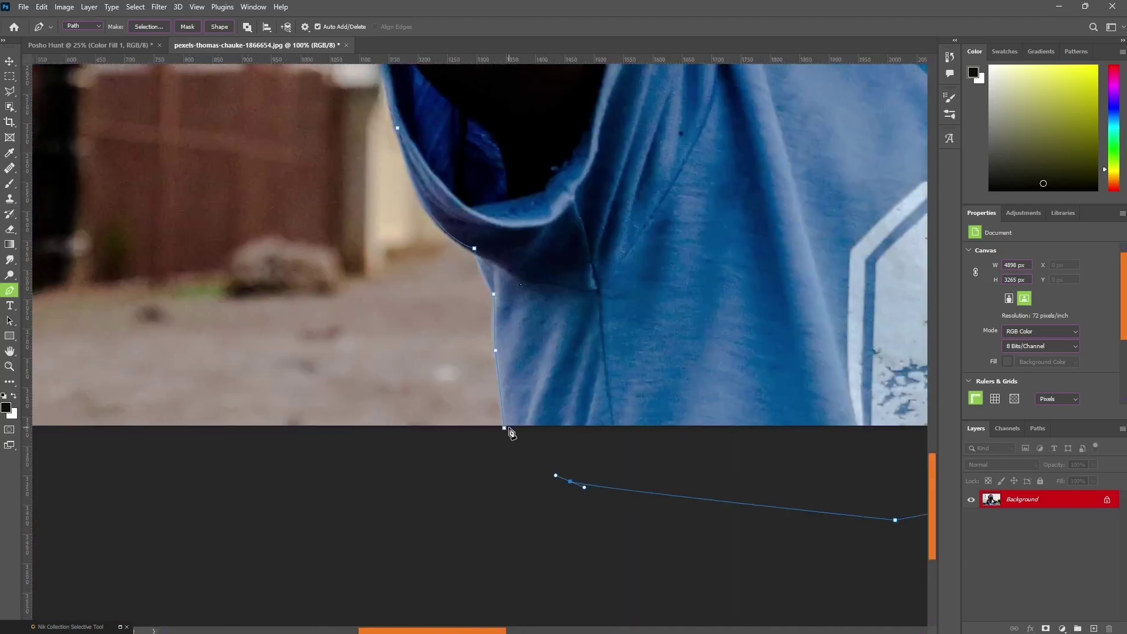
pyautogui.scroll(-3, 582, 391)
# - Convert the path around the boy to a selection with a 0-pixel feather and mask out the surrounding background
pyautogui.rightClick(582, 389)
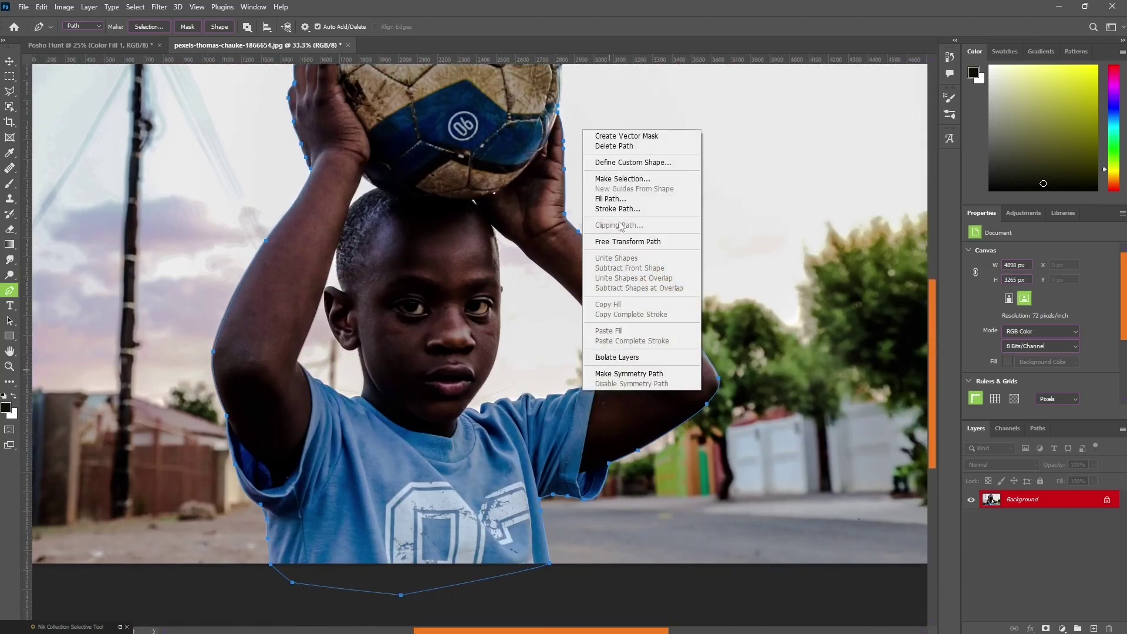
pyautogui.click(624, 179)
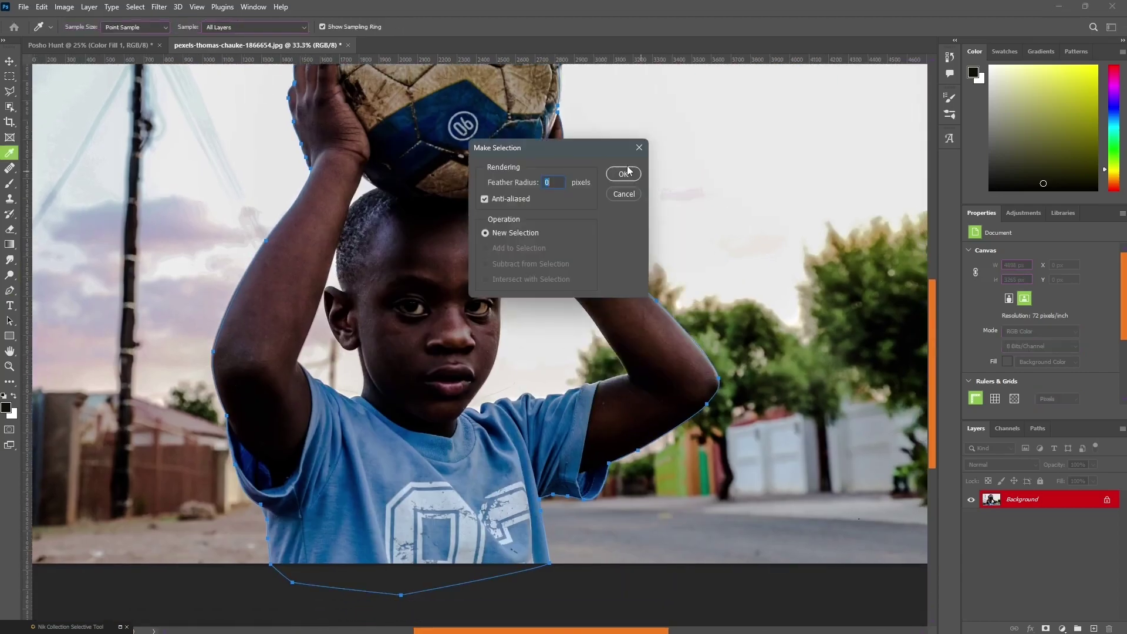
pyautogui.click(626, 173)
pyautogui.click(1046, 628)
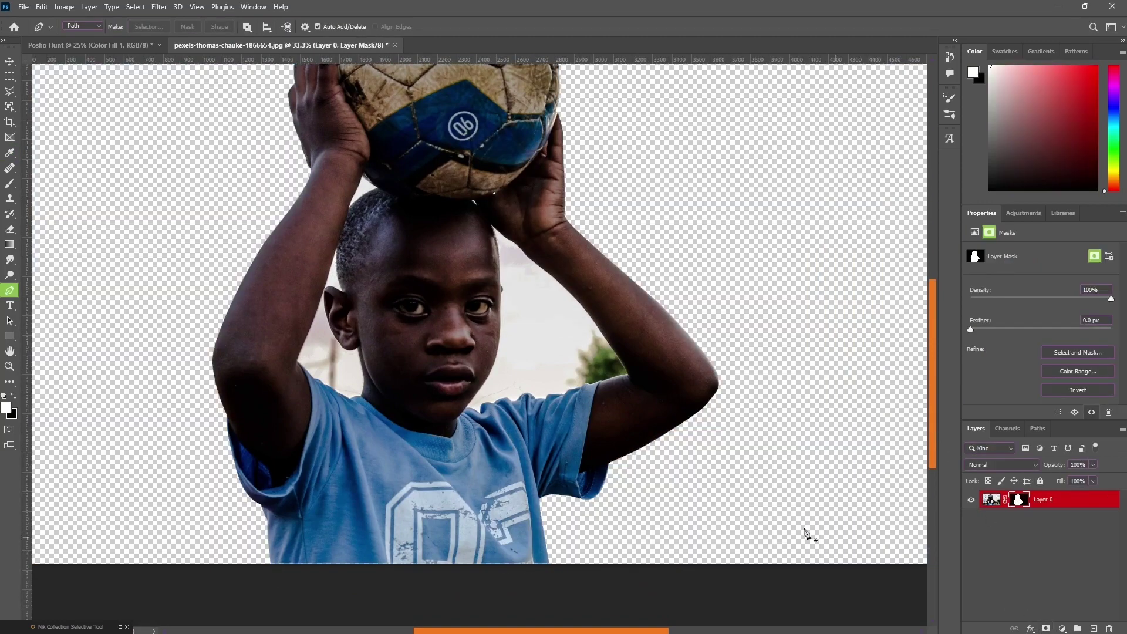
# - Mask out the ball and the background gaps between the boy's head and arms
pyautogui.scroll(5, 441, 348)
pyautogui.press('e')
pyautogui.press('x')
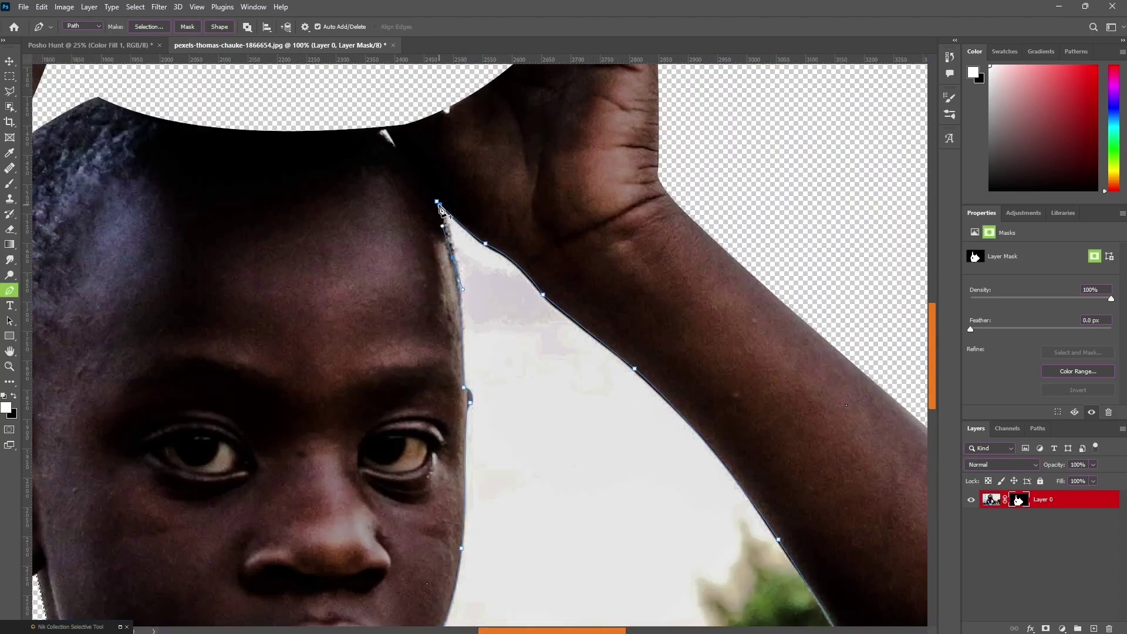
# - Bring the cut-out boy into the Posho Hunt document and convert his layer to a smart object
pyautogui.moveTo(411, 294); pyautogui.dragTo(81, 39)
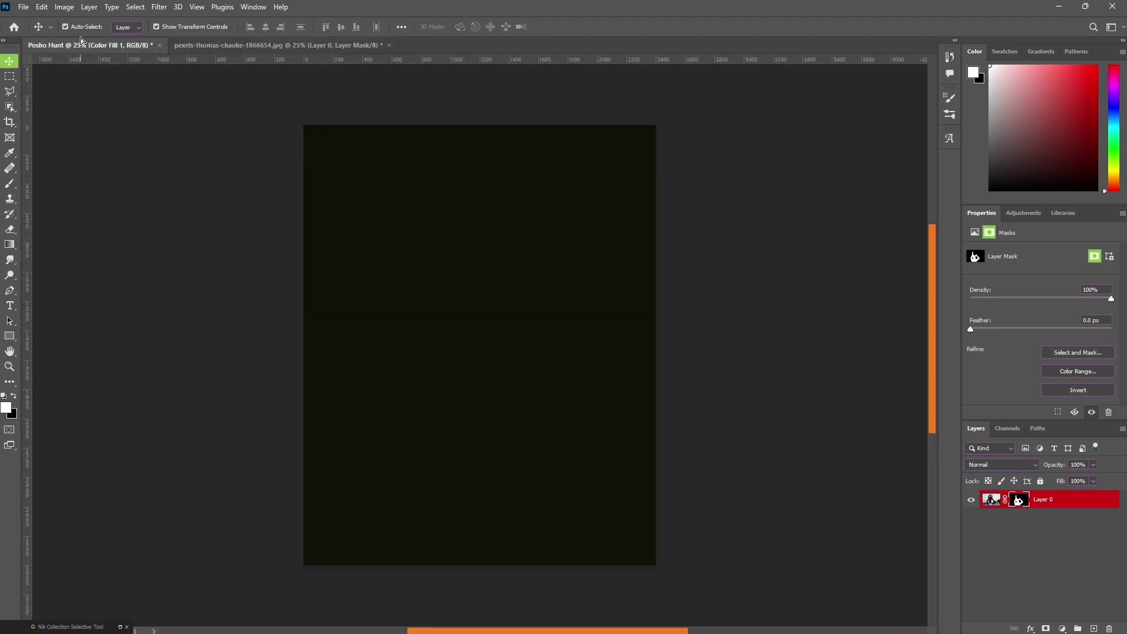
pyautogui.moveTo(505, 373); pyautogui.dragTo(506, 374)
pyautogui.rightClick(1091, 513)
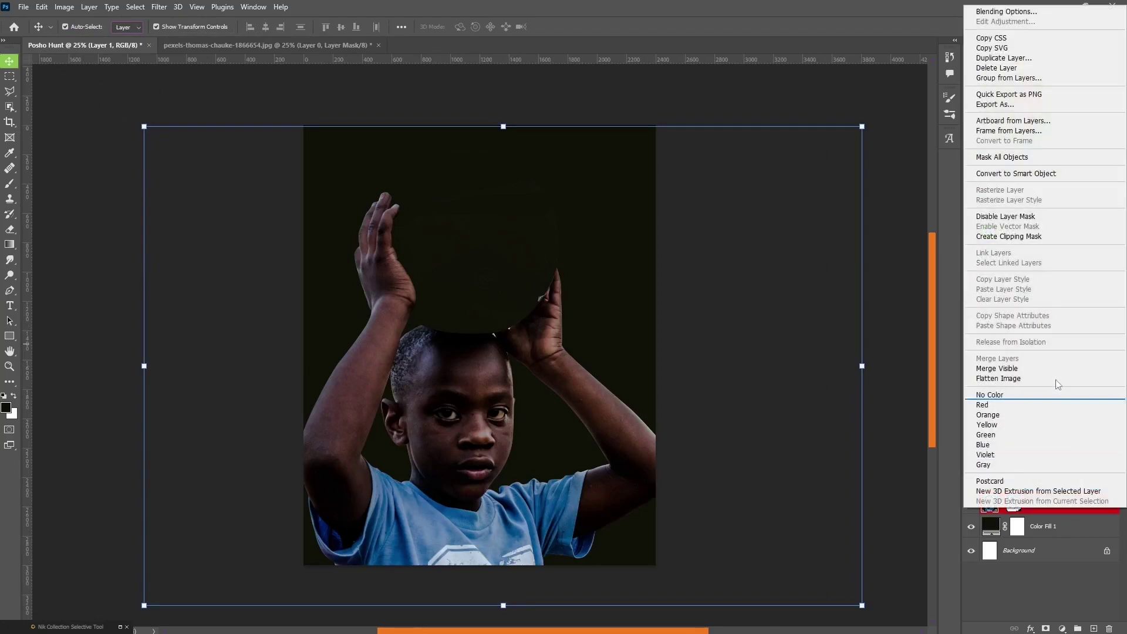
pyautogui.click(1016, 173)
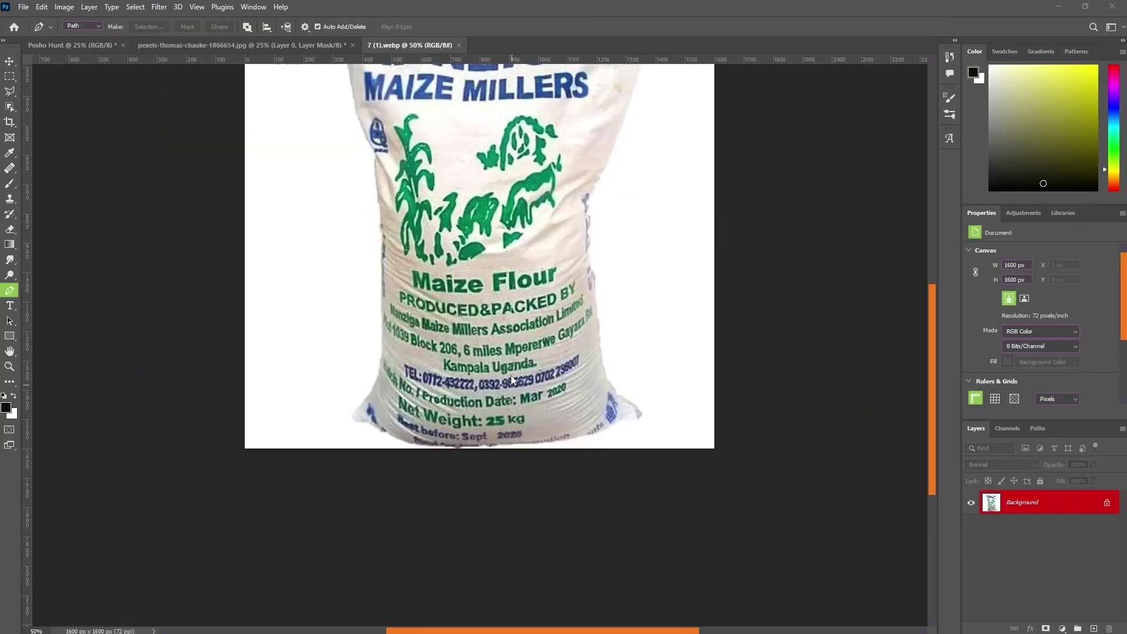
# - Cut out the maize flour sack with a Pen path and layer mask, and bring it into Posho Hunt as a smart object
pyautogui.scroll(1, 510, 375)
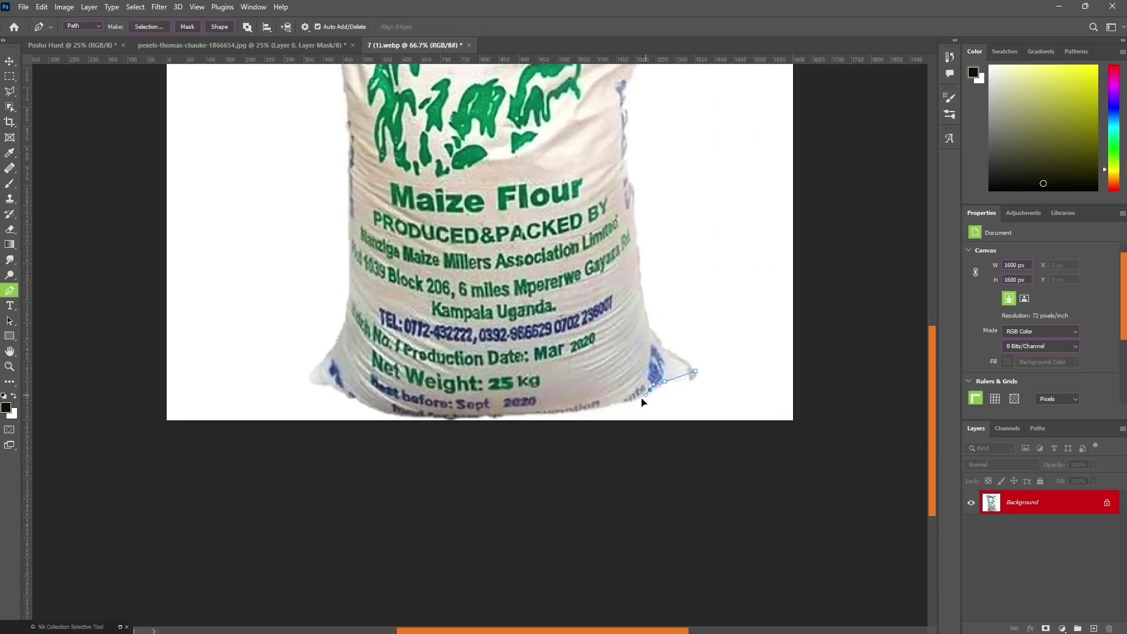
pyautogui.scroll(5, 350, 161)
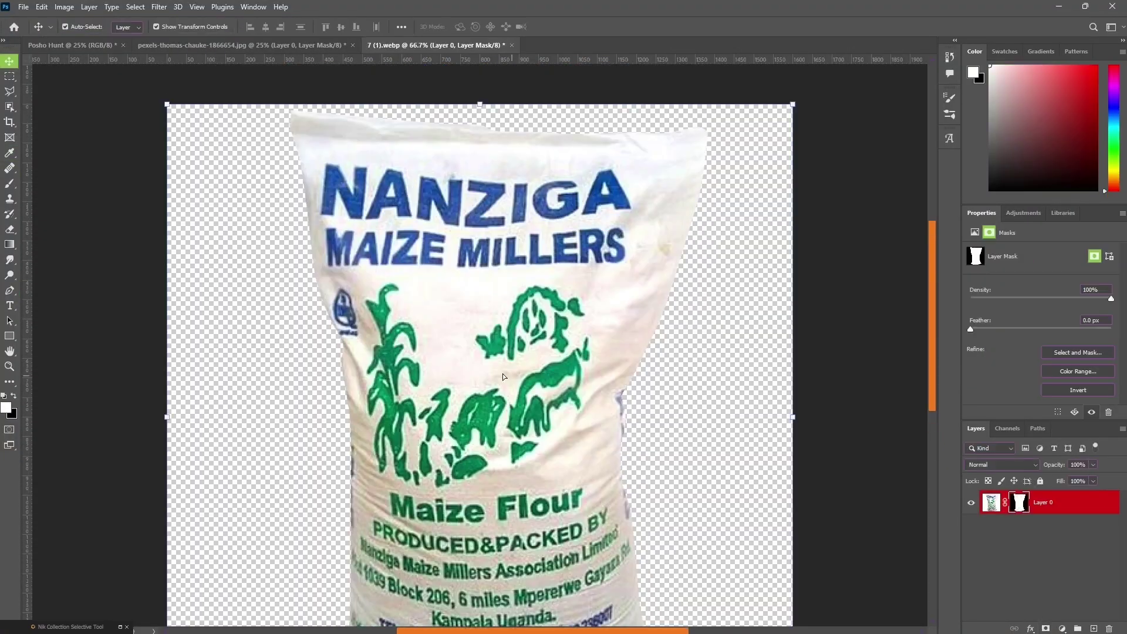
pyautogui.moveTo(587, 282); pyautogui.dragTo(169, 97)
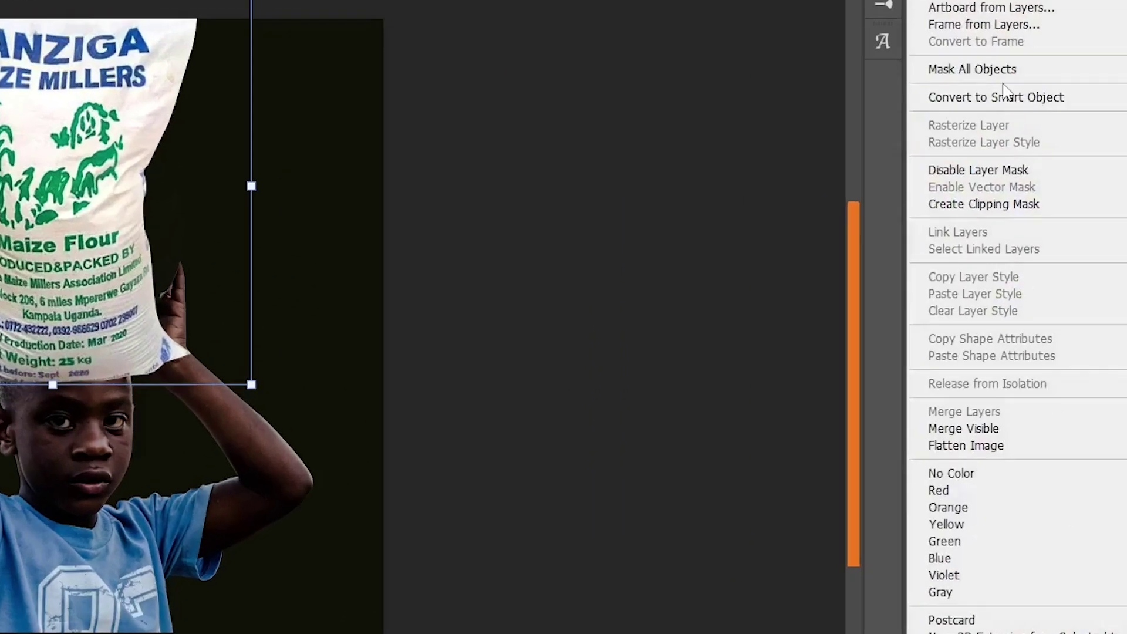
pyautogui.click(1016, 184)
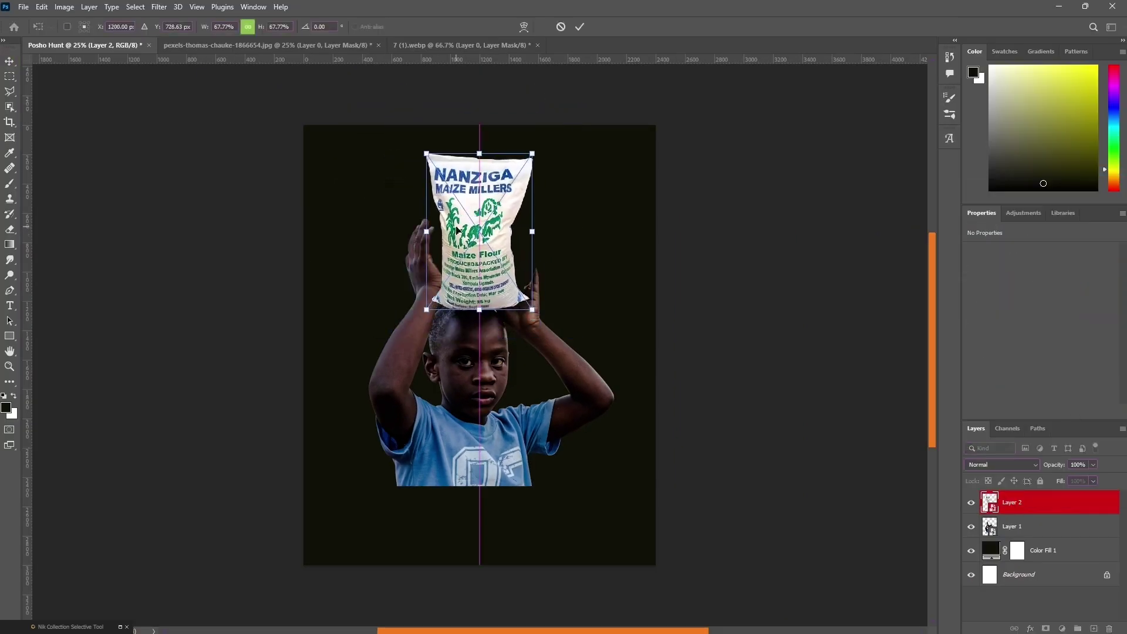
# - Scale the sack to 98.27% above the boy's head with its layer below his, and add a layer mask to it
pyautogui.press('Return')
pyautogui.hotkey('ctrl', '[')
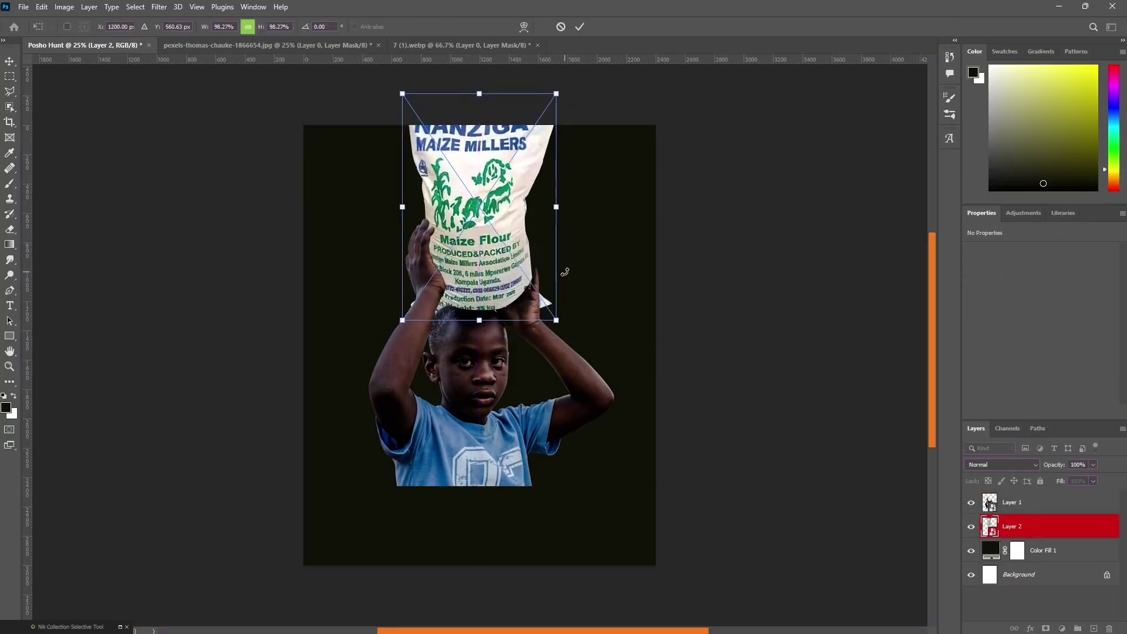
pyautogui.click(1046, 629)
pyautogui.hotkey('ctrl', '+')
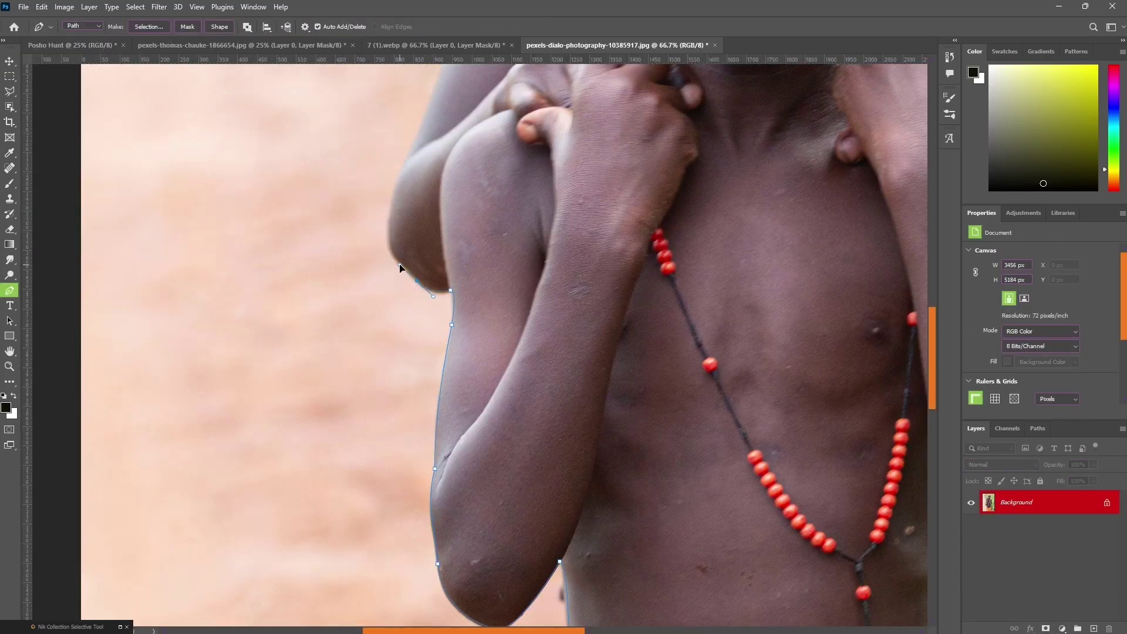
# - Trace the outline of the two shirtless boys with the Pen tool down to the photo's lower edge
pyautogui.scroll(15, 399, 268)
pyautogui.hscroll(5, 568, 339)
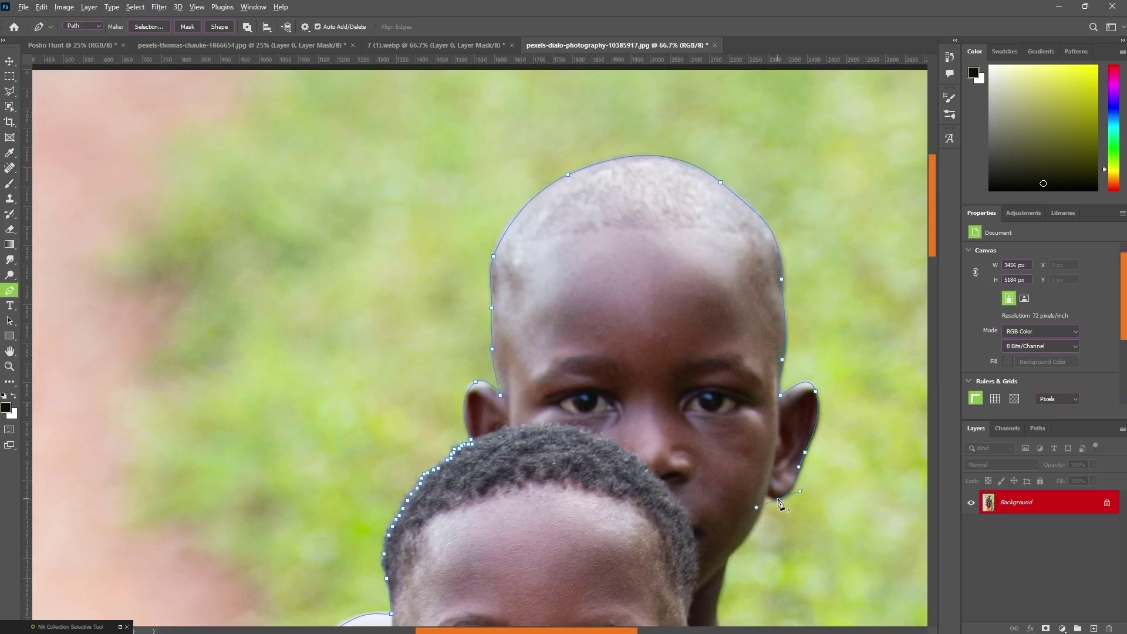
pyautogui.hscroll(5, 781, 504)
pyautogui.scroll(-20, 565, 403)
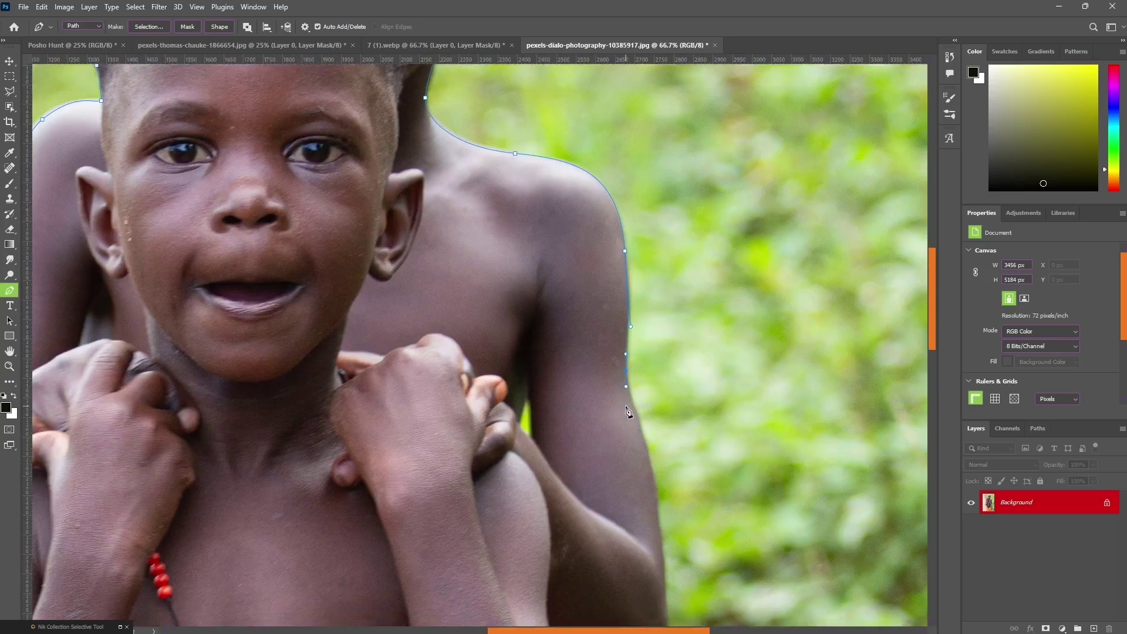
pyautogui.scroll(-15, 599, 447)
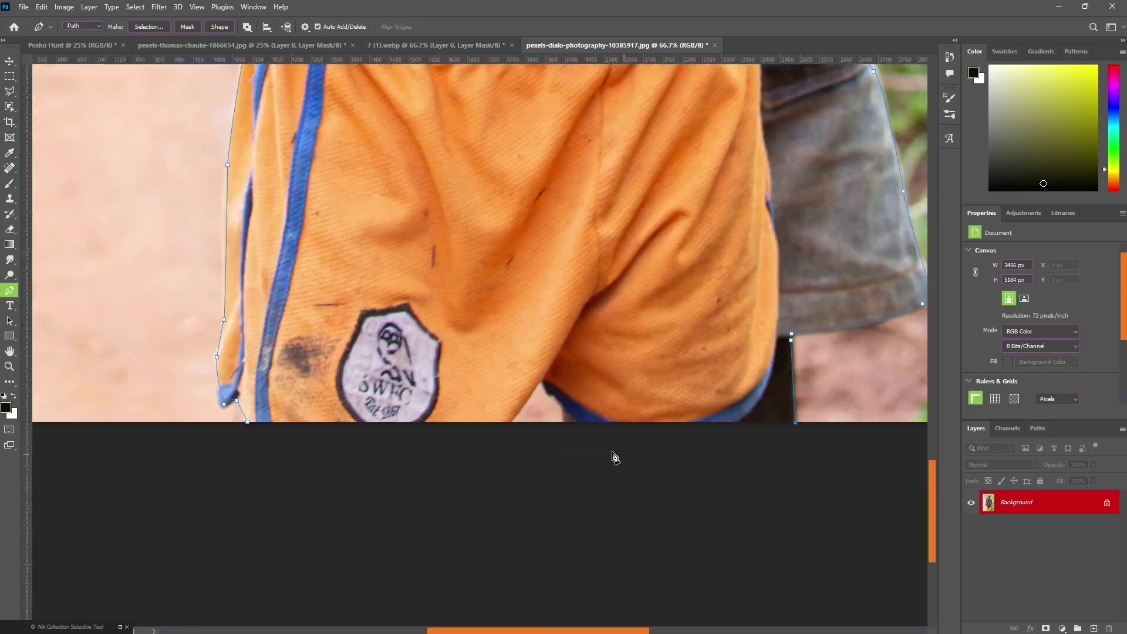
pyautogui.hotkey('ctrl', '0')
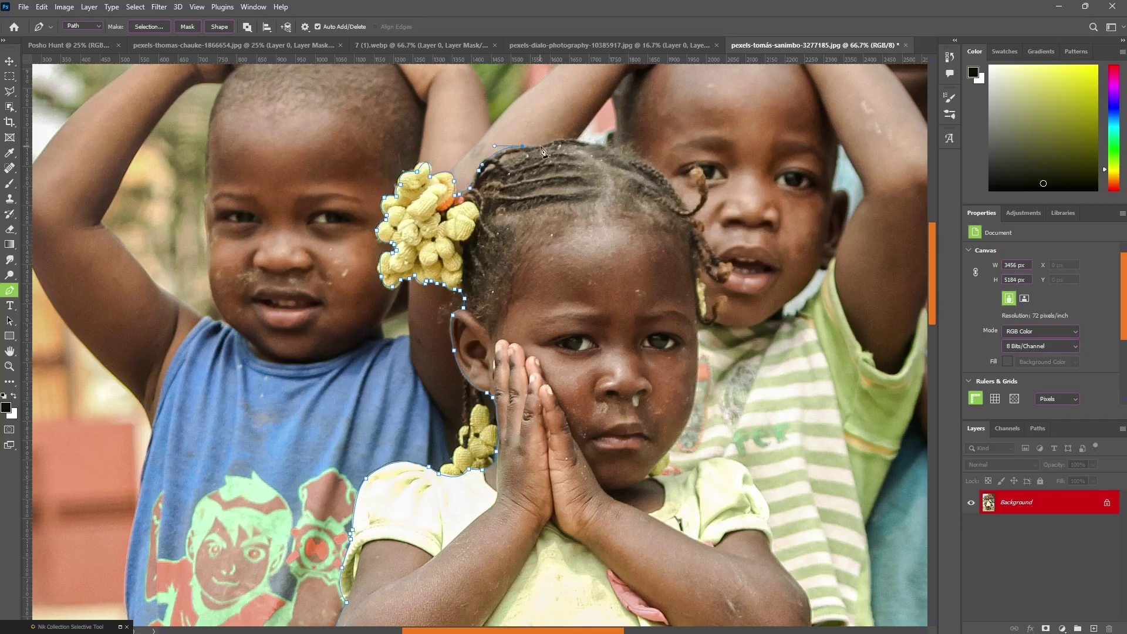
# - Trace the braided girl with the yellow hair ties using the Pen tool
pyautogui.scroll(-15, 705, 229)
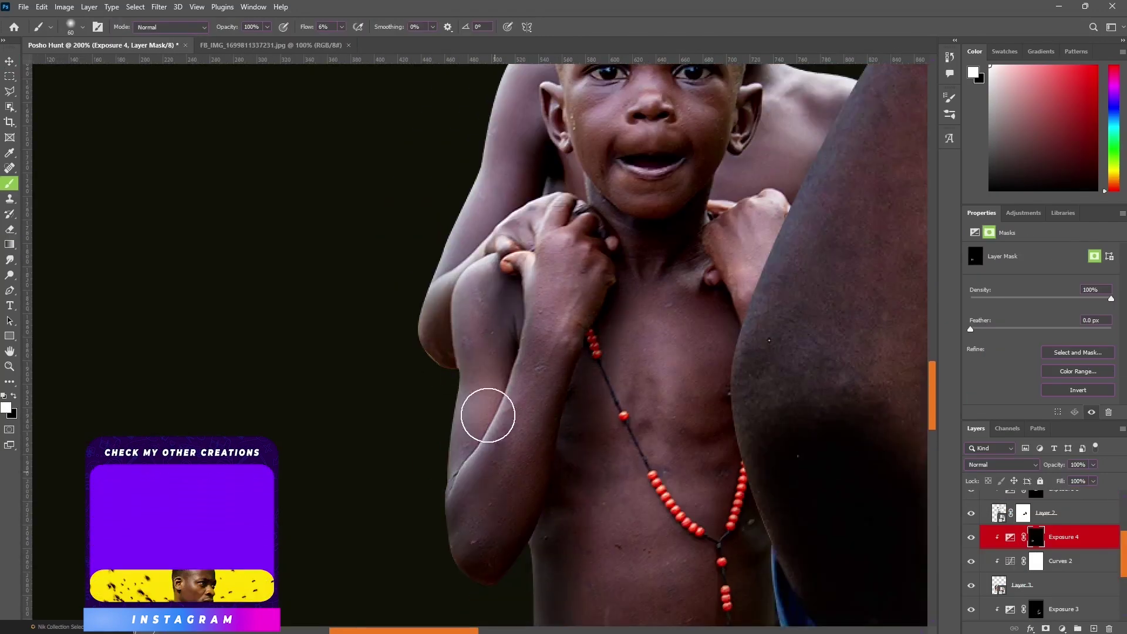
# - Paint on the Exposure 4 layer mask over the two boys with a soft white brush at 6% flow
pyautogui.scroll(6, 488, 415)
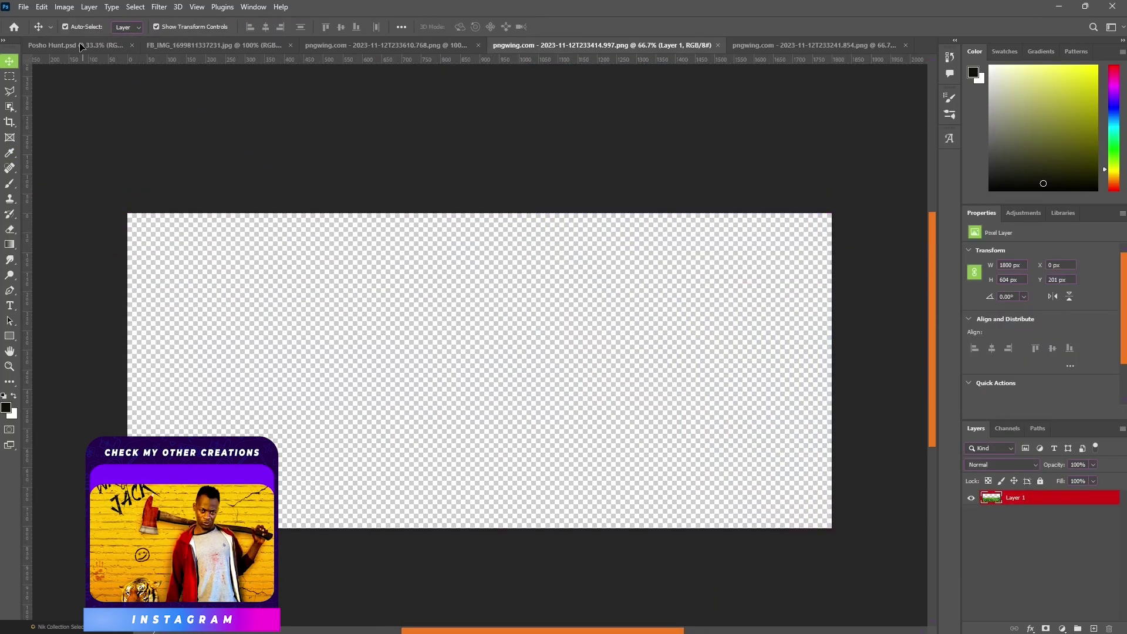
# - Paste the artwork taken from the transparent PNG into the Posho Hunt.psd document
pyautogui.click(81, 45)
pyautogui.hotkey('ctrl', 'v')
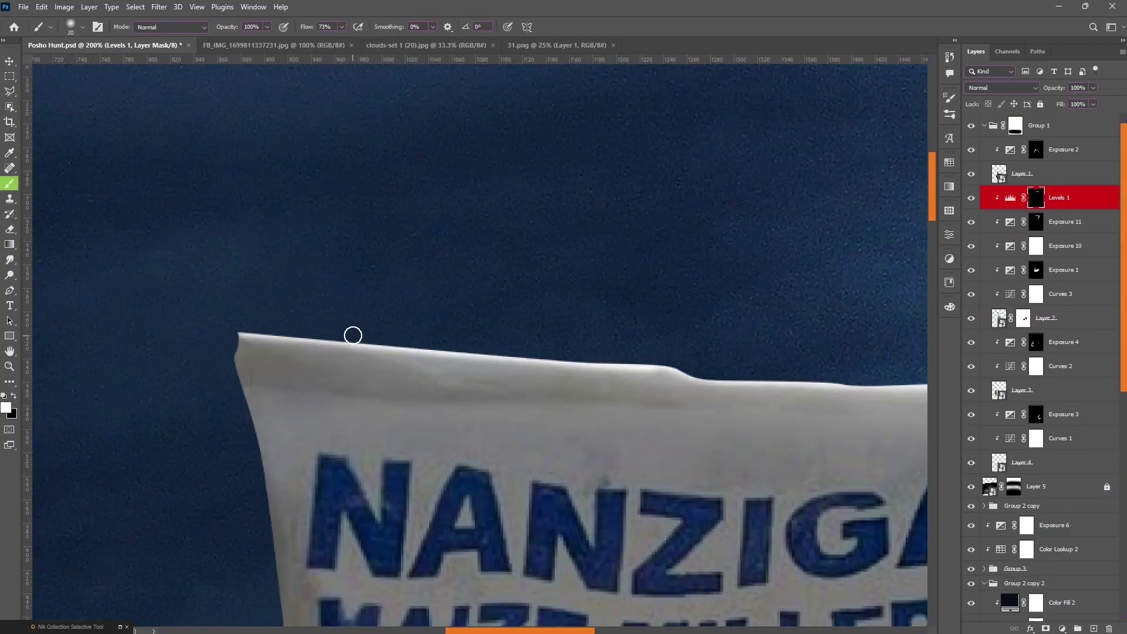
# - Paint rim highlights along the edges of the two boys' heads on the Levels 2 layer mask
pyautogui.click(1054, 490)
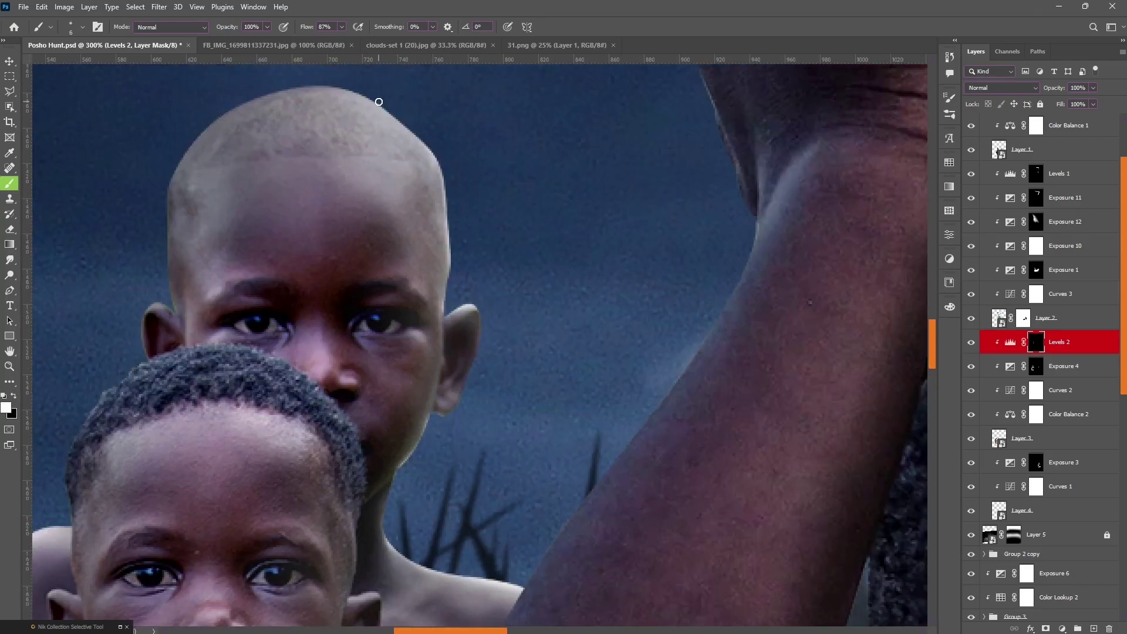
pyautogui.scroll(-5, 379, 102)
pyautogui.moveTo(352, 325); pyautogui.dragTo(348, 344)
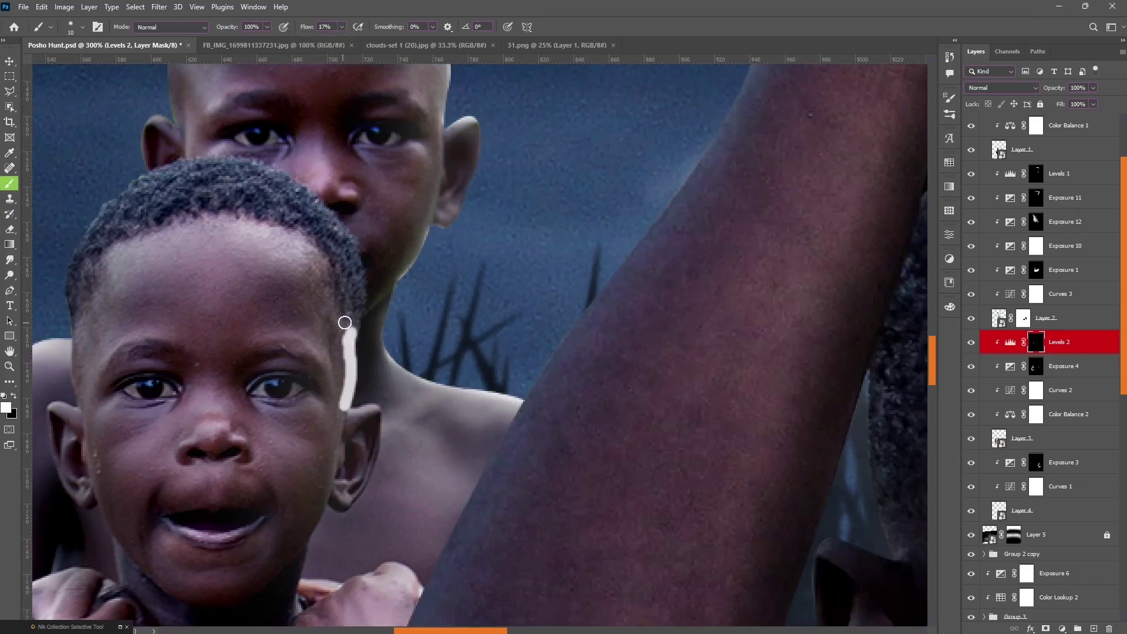
pyautogui.moveTo(342, 27); pyautogui.dragTo(336, 47)
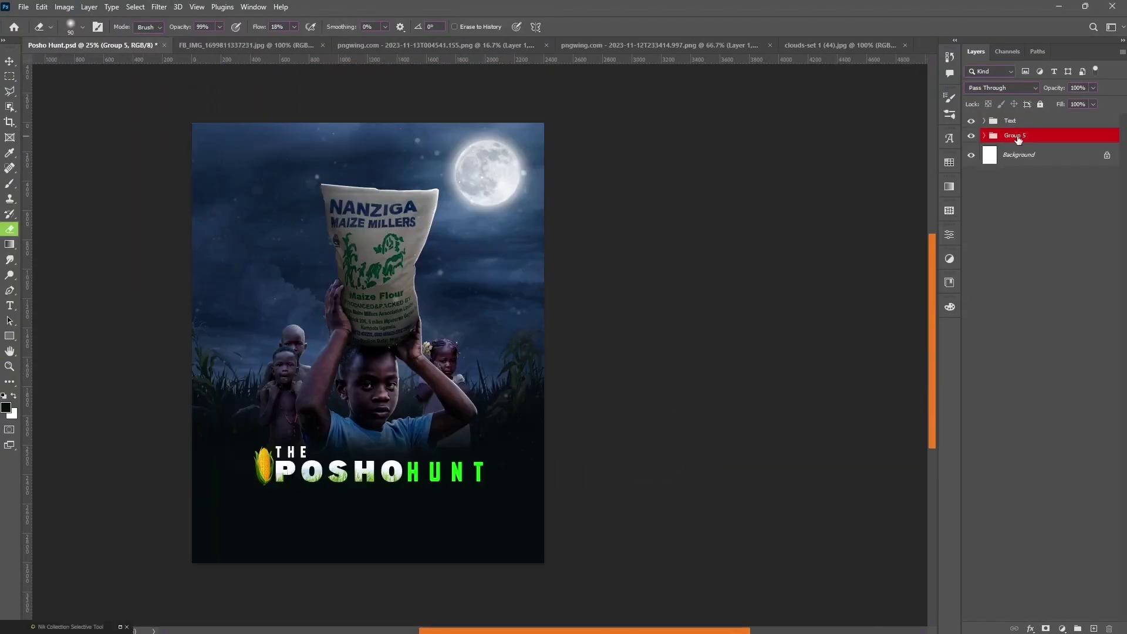
# - Duplicate Group 5 and merge the copy into a single layer
pyautogui.rightClick(1018, 140)
pyautogui.click(998, 395)
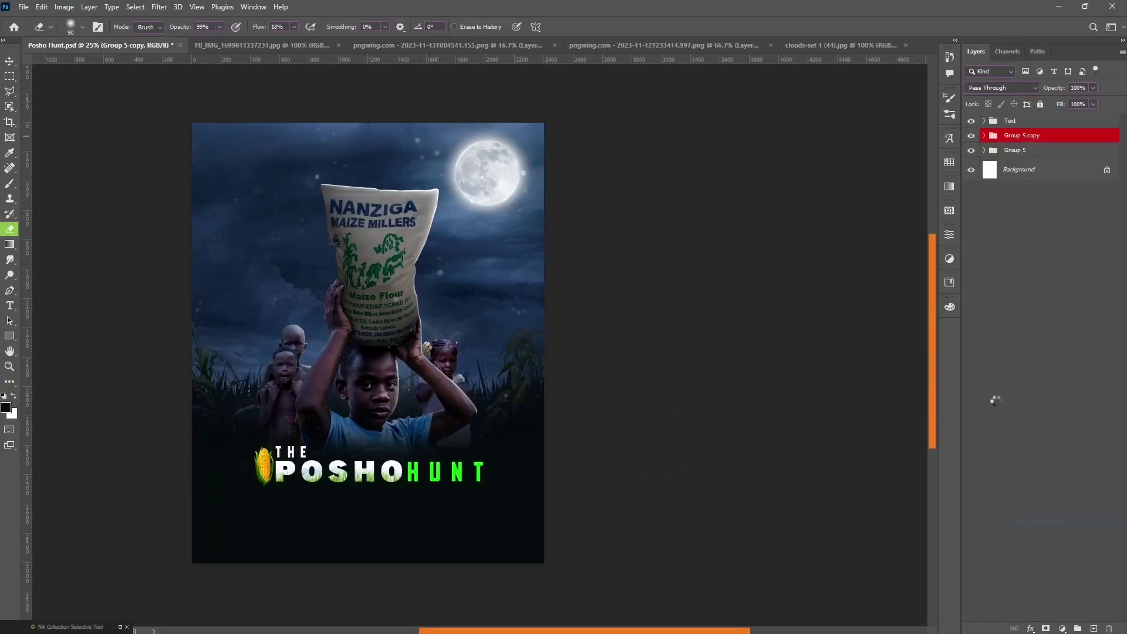
pyautogui.press('c')
pyautogui.moveTo(422, 441); pyautogui.dragTo(422, 413)
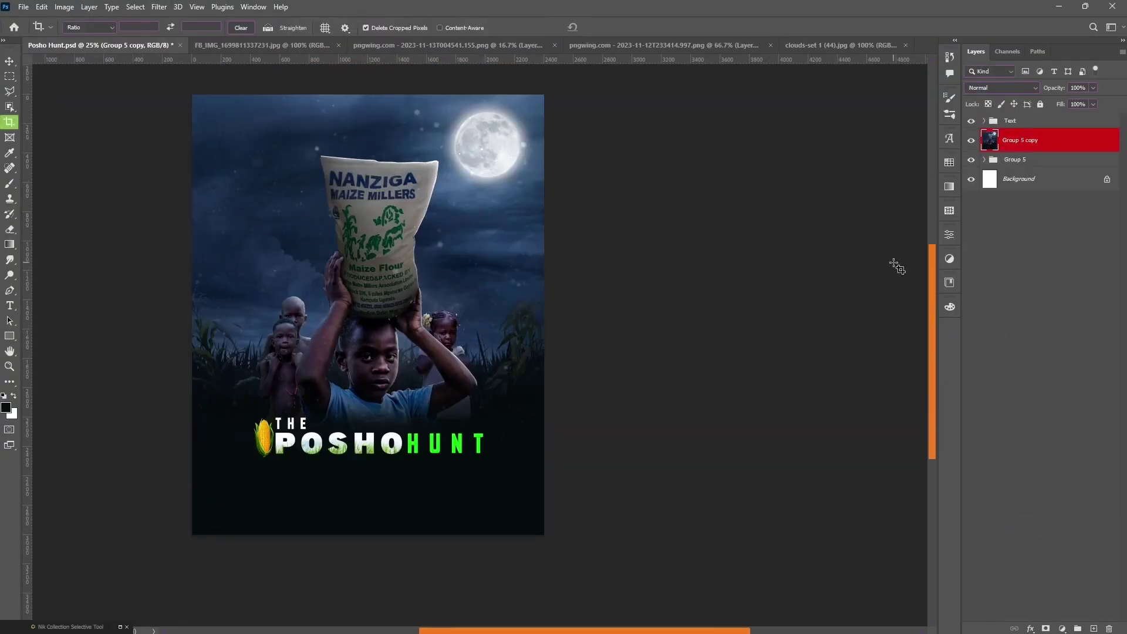
pyautogui.press('Return')
# - Open the Camera Raw Filter on the merged copy and set Temperature -17, Contrast +11, Highlights +18, Shadows -3, adjusting Blacks, Clarity and Dehaze slightly
pyautogui.press('v')
pyautogui.click(159, 7)
pyautogui.click(176, 93)
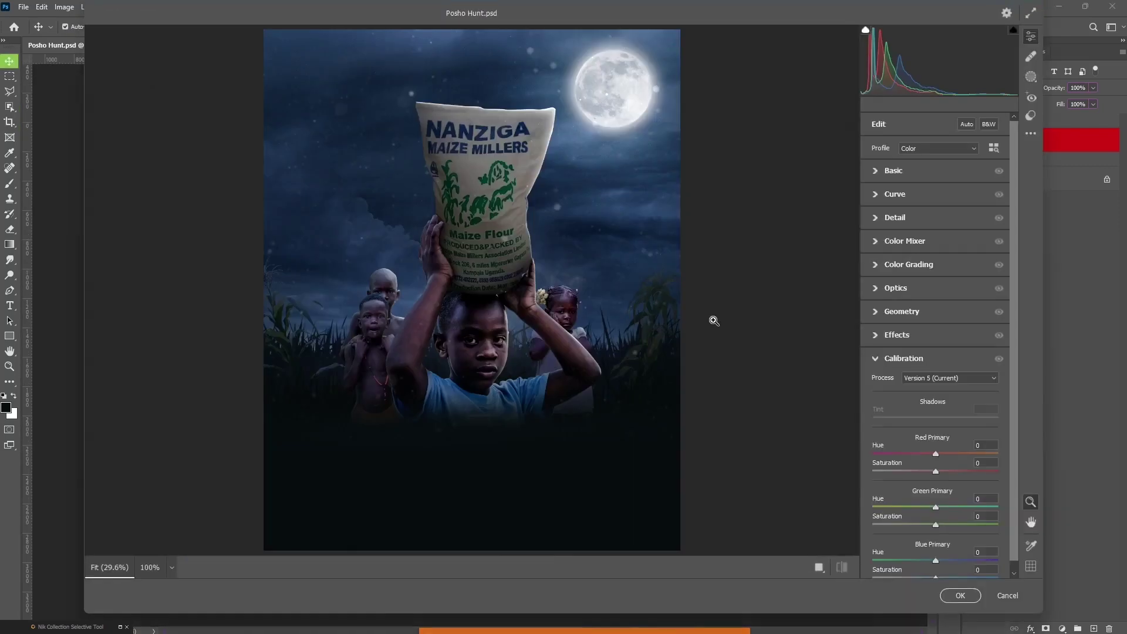
pyautogui.click(893, 170)
pyautogui.moveTo(936, 216); pyautogui.dragTo(923, 216)
pyautogui.moveTo(936, 281)
pyautogui.mouseDown()
pyautogui.moveTo(934, 315)
pyautogui.moveTo(946, 298)
pyautogui.mouseUp()
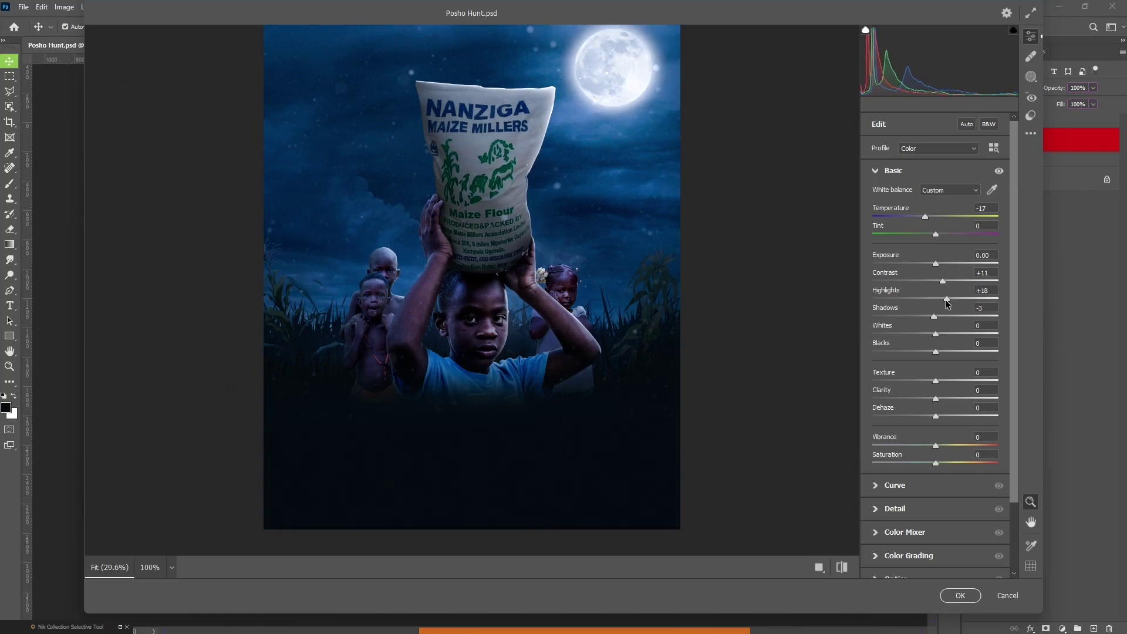
pyautogui.moveTo(936, 352); pyautogui.dragTo(931, 351)
pyautogui.moveTo(936, 398)
pyautogui.mouseDown()
pyautogui.moveTo(940, 417)
pyautogui.moveTo(941, 390)
pyautogui.moveTo(940, 408)
pyautogui.mouseUp()
# - Adjust the tone curve slightly and set Noise Reduction to 9 in the Camera Raw Filter
pyautogui.scroll(-3, 933, 430)
pyautogui.click(885, 405)
pyautogui.click(895, 466)
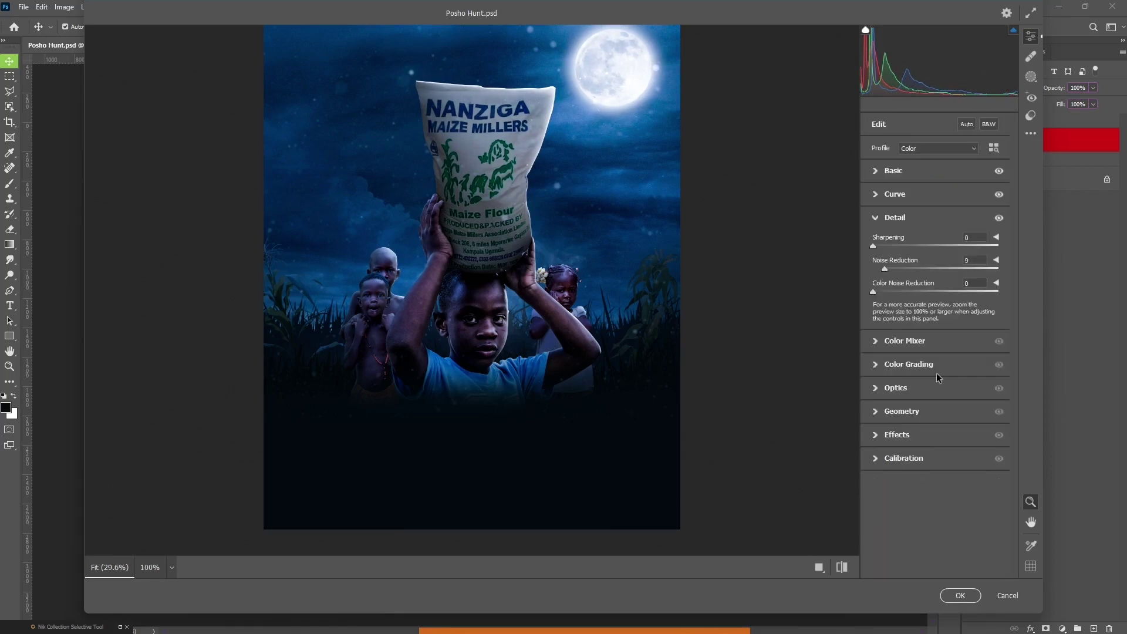
# - Shift the Color Mixer hues to Greens -9, Blues -1 and Purples about -33
pyautogui.click(896, 332)
pyautogui.moveTo(936, 396); pyautogui.dragTo(935, 399)
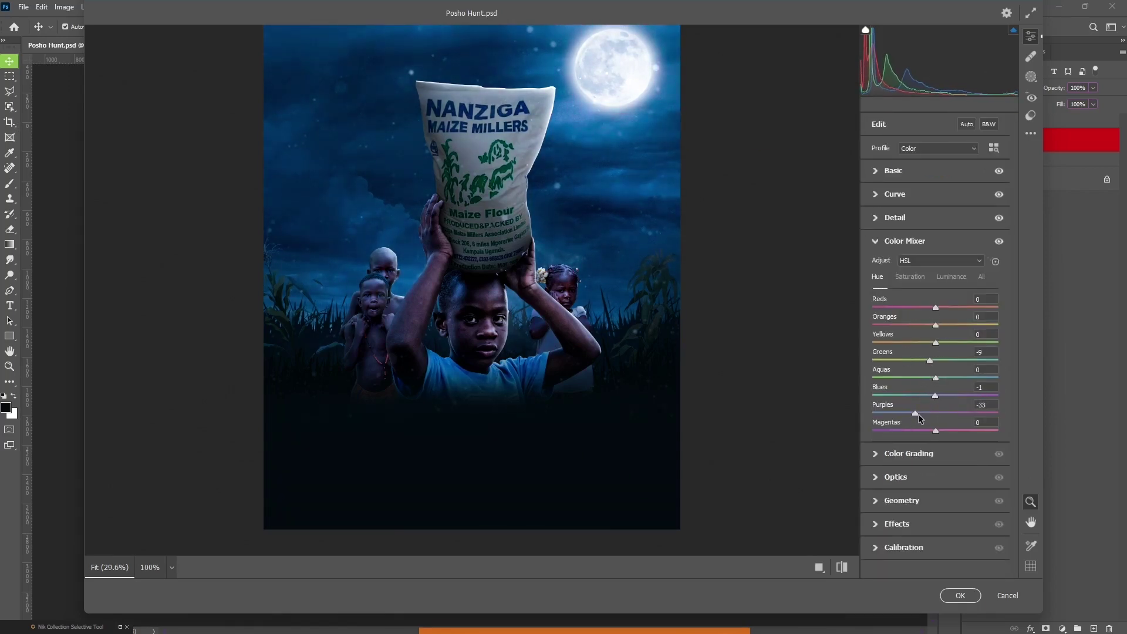
# - Color grade the shadows toward a moderate blue with luminance -7 and the highlights toward a slight yellow-green with luminance 16
pyautogui.click(913, 453)
pyautogui.moveTo(898, 481); pyautogui.dragTo(896, 484)
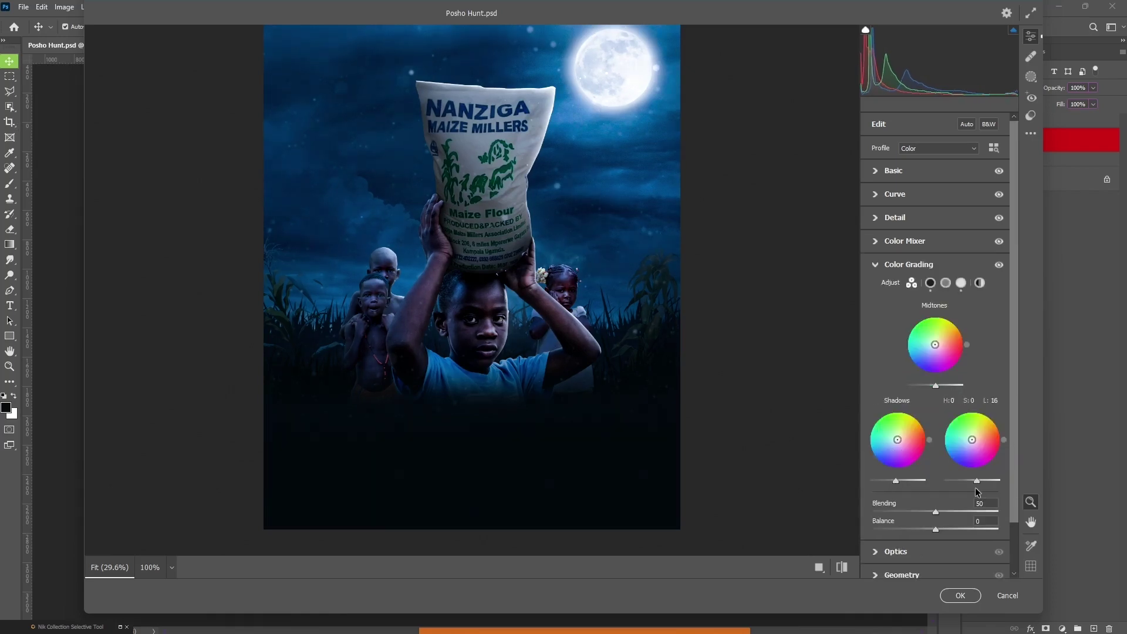
pyautogui.click(888, 458)
pyautogui.scroll(-1, 888, 458)
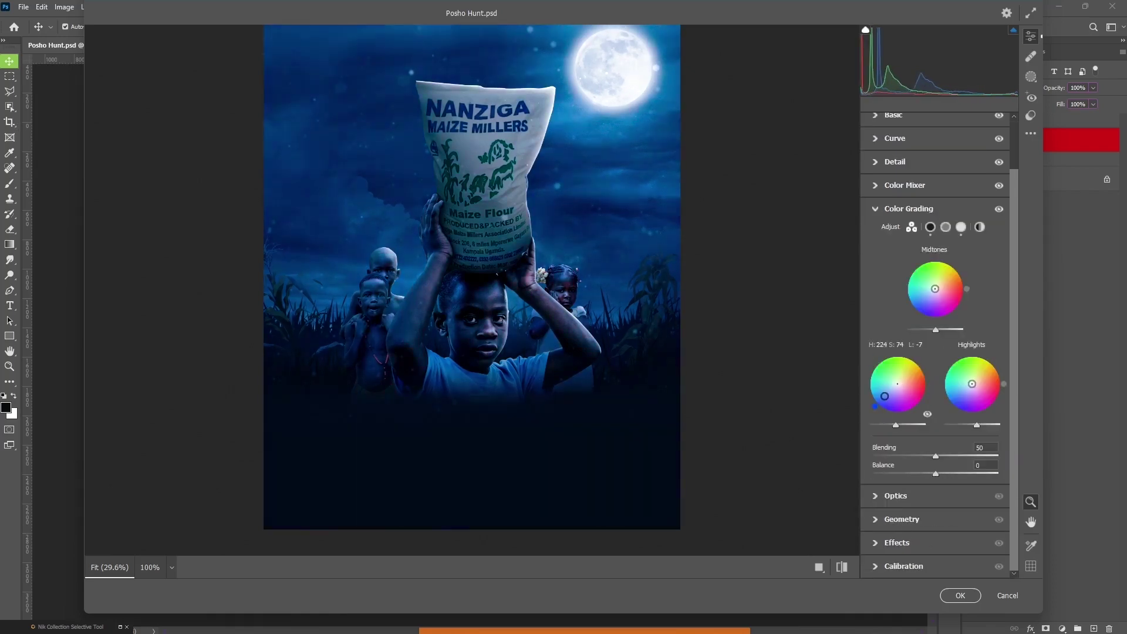
pyautogui.moveTo(885, 401); pyautogui.dragTo(890, 394)
pyautogui.moveTo(972, 384); pyautogui.dragTo(980, 373)
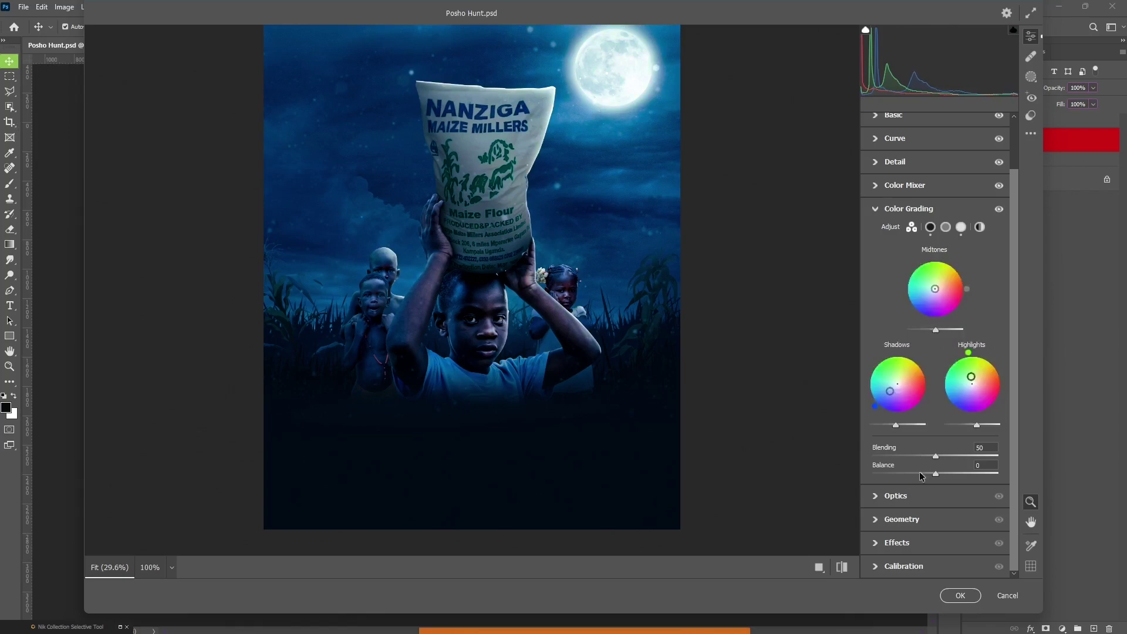
# - Set the Red Primary calibration to Hue +4 and Saturation +5
pyautogui.click(915, 495)
pyautogui.click(933, 449)
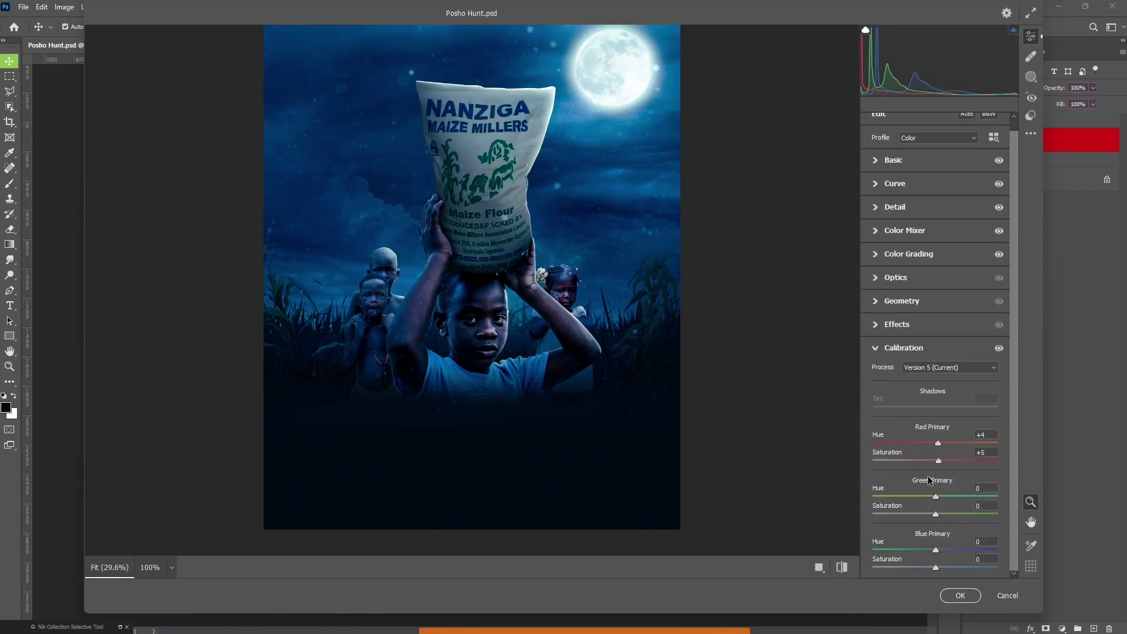